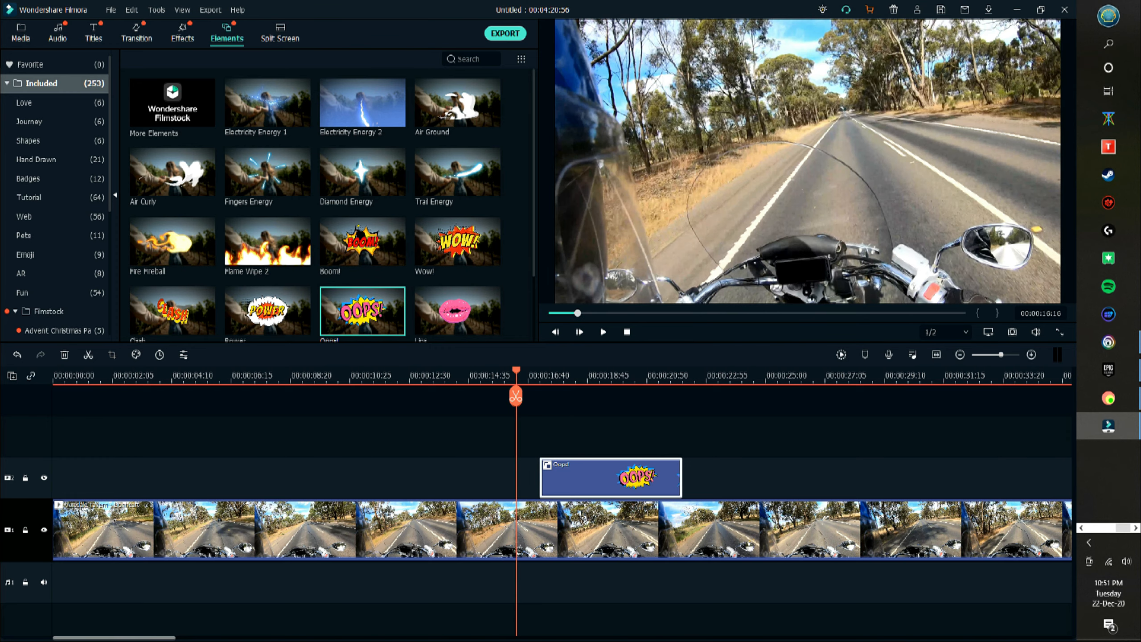
Shorten the Oops! element on the overlay track to under one second and play the footage across it
{"action": "left_click_drag", "start_coordinate": [681, 482], "coordinate": [683, 482]}
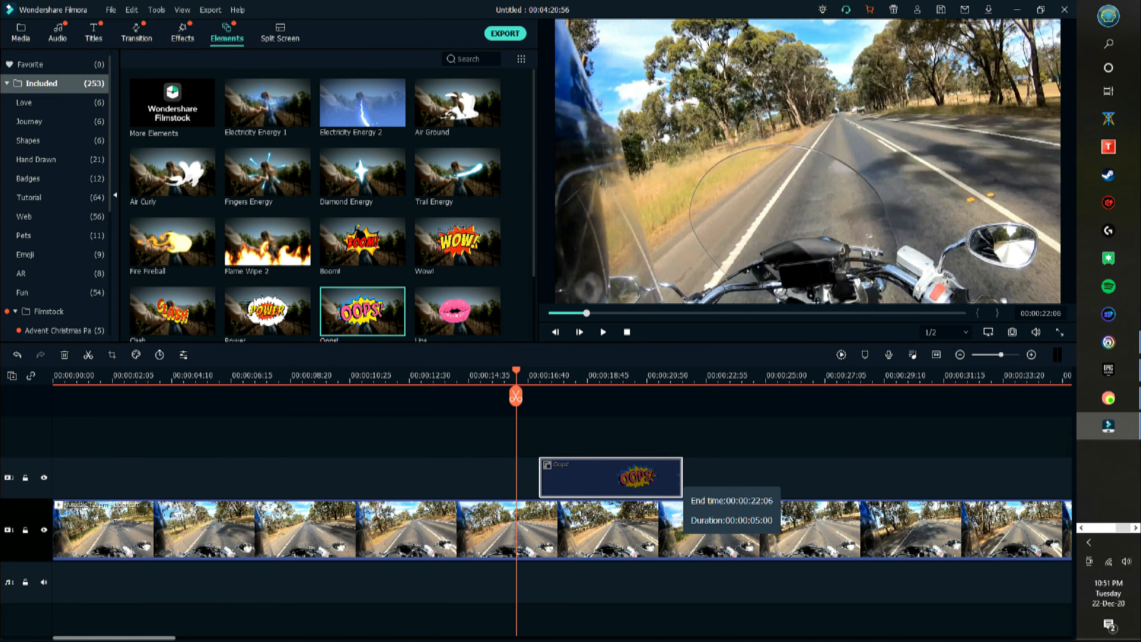
{"action": "left_click_drag", "start_coordinate": [683, 481], "coordinate": [558, 475]}
{"action": "scroll", "coordinate": [557, 475], "scroll_direction": "up", "scroll_amount": 3}
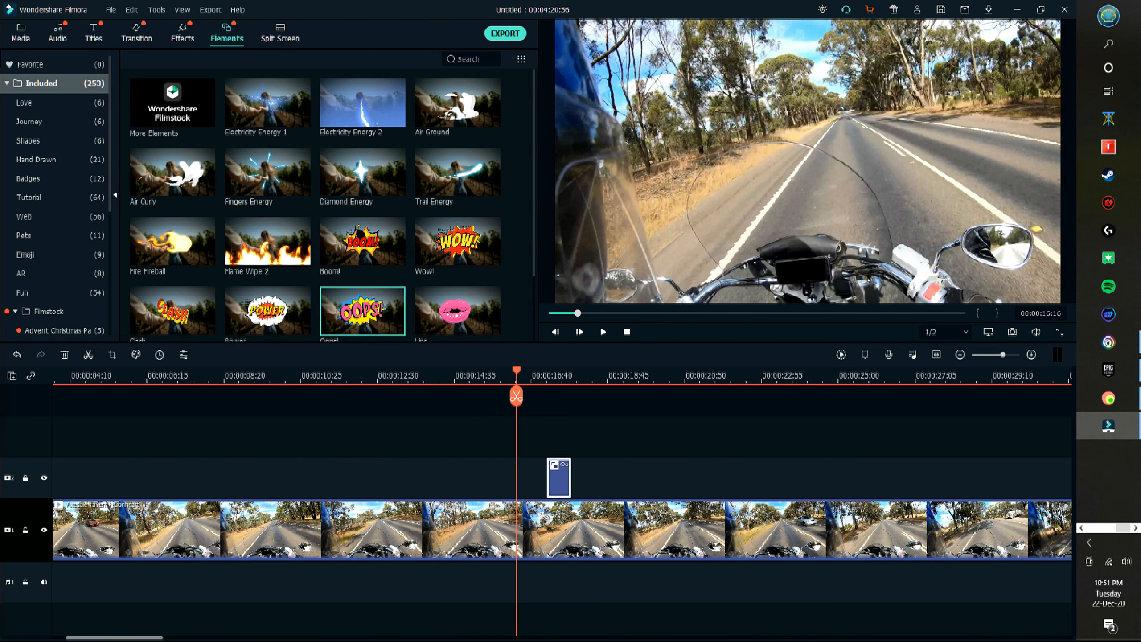
{"action": "key", "text": "space"}
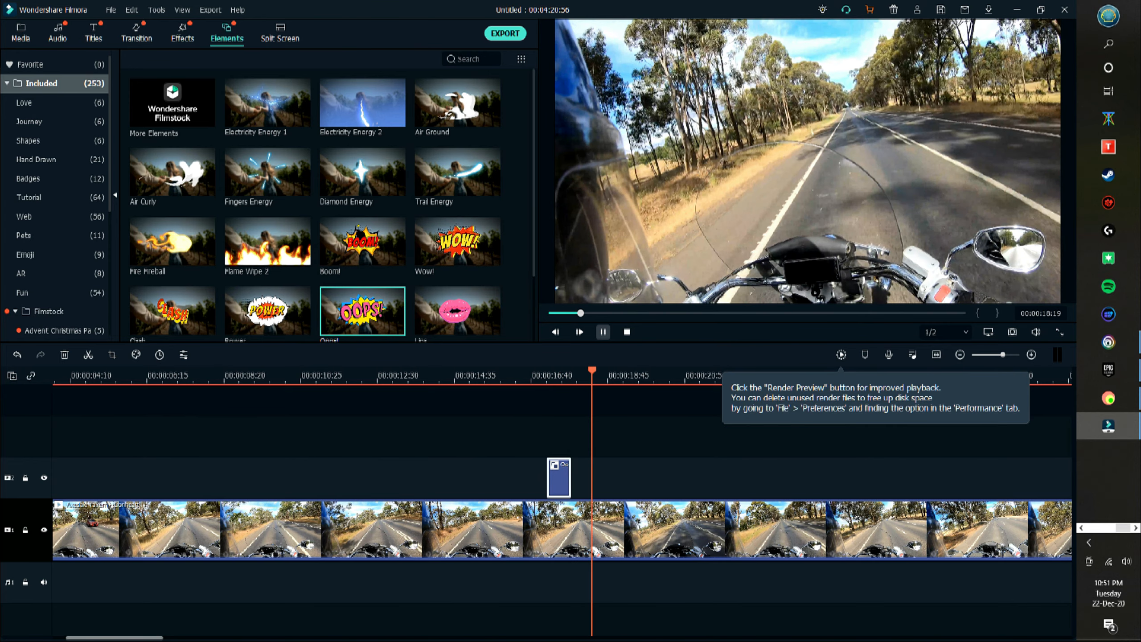
{"action": "key", "text": "space"}
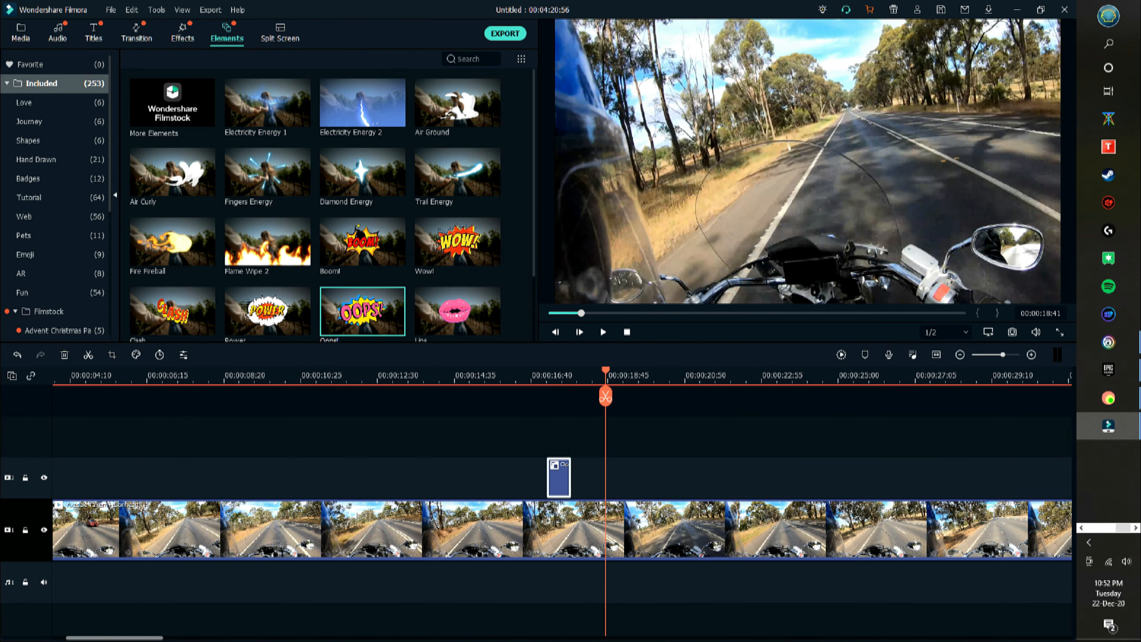
Try the Oops! element at about 5 seconds in playback and trim its end to about 3.6 seconds
{"action": "left_click_drag", "start_coordinate": [569, 477], "coordinate": [731, 488]}
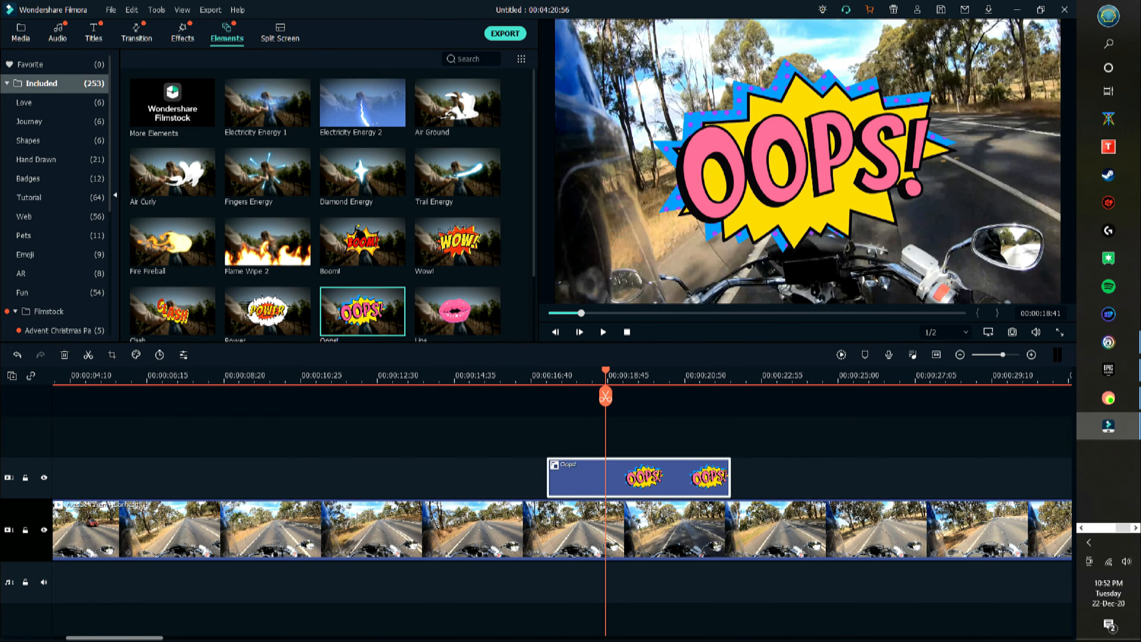
{"action": "left_click", "coordinate": [529, 375]}
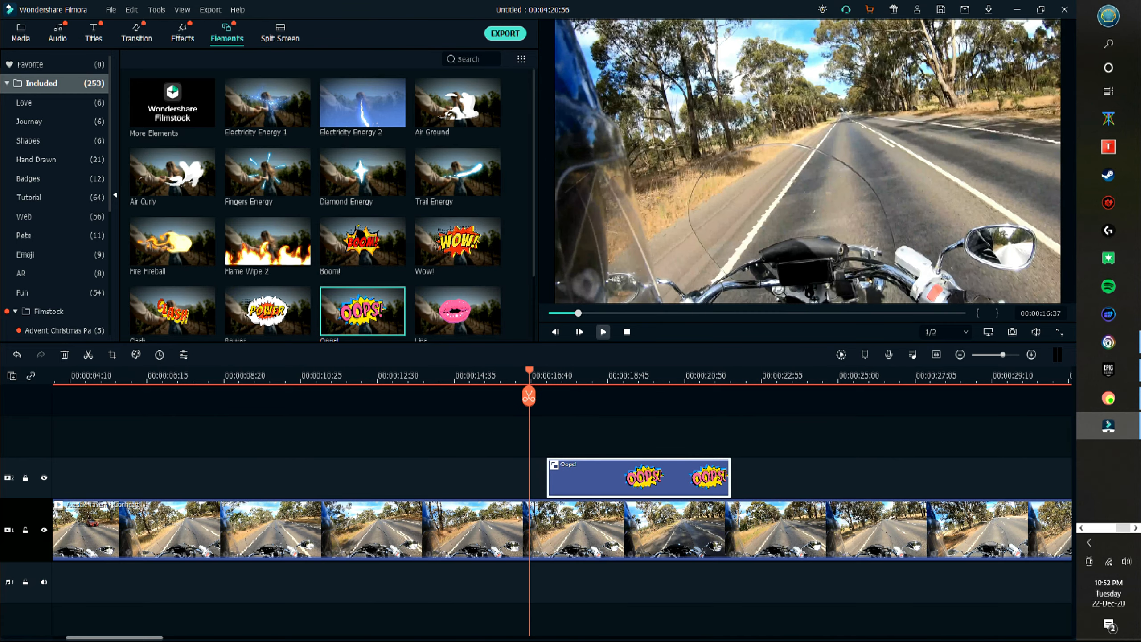
{"action": "left_click", "coordinate": [603, 332]}
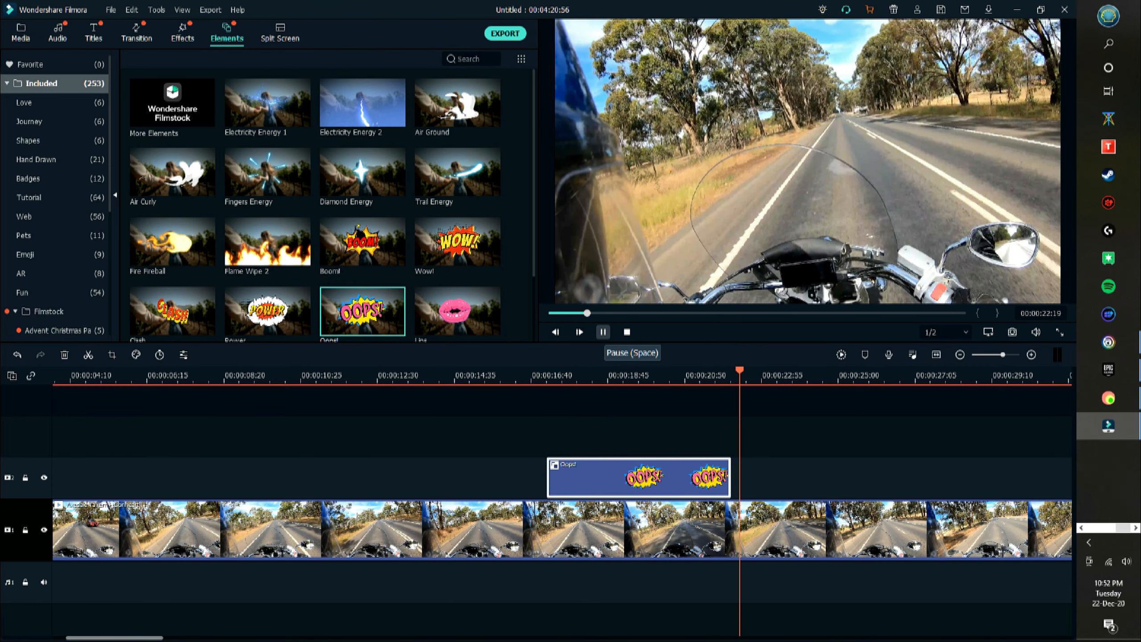
{"action": "key", "text": "space"}
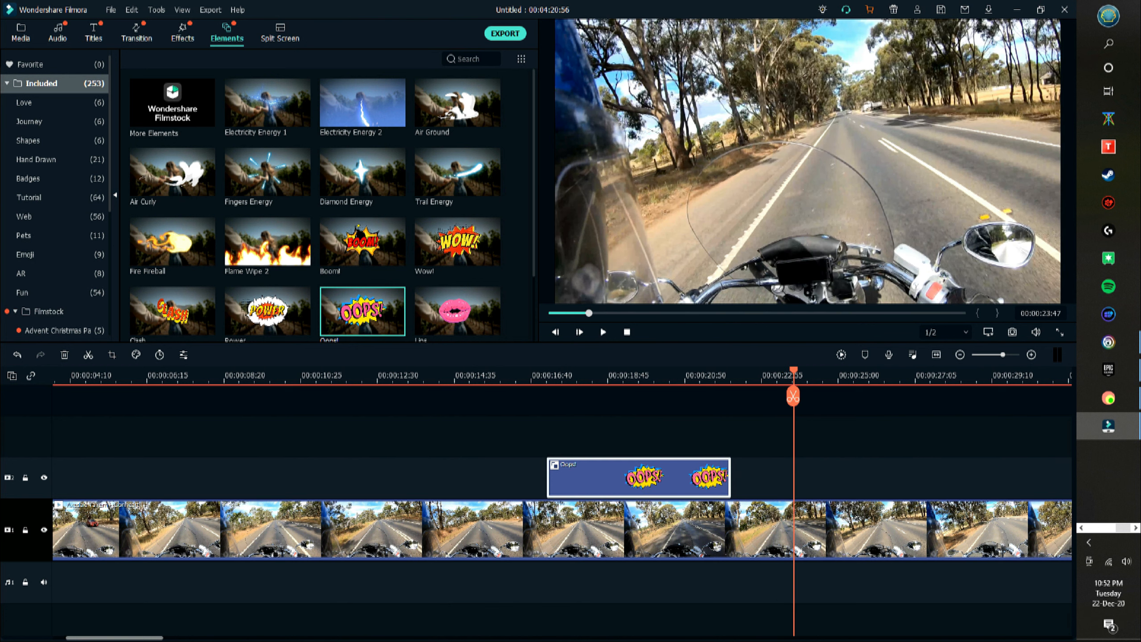
{"action": "left_click_drag", "start_coordinate": [730, 477], "coordinate": [679, 478]}
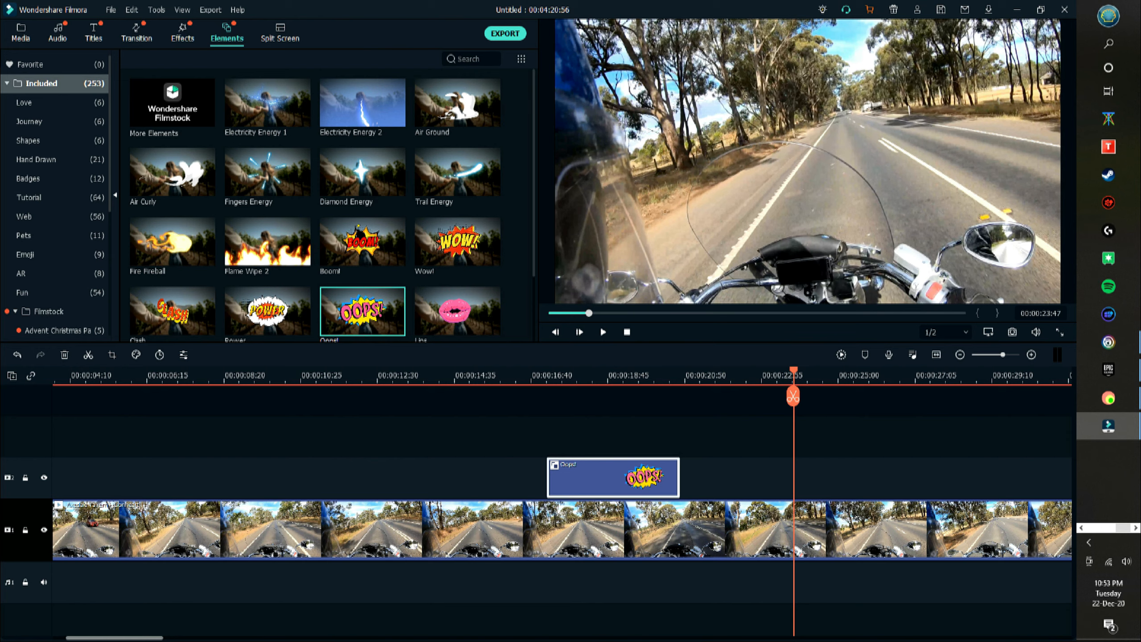
Try placing the Oops! element directly in the main video track and play through that section
{"action": "left_click_drag", "start_coordinate": [613, 477], "coordinate": [613, 478]}
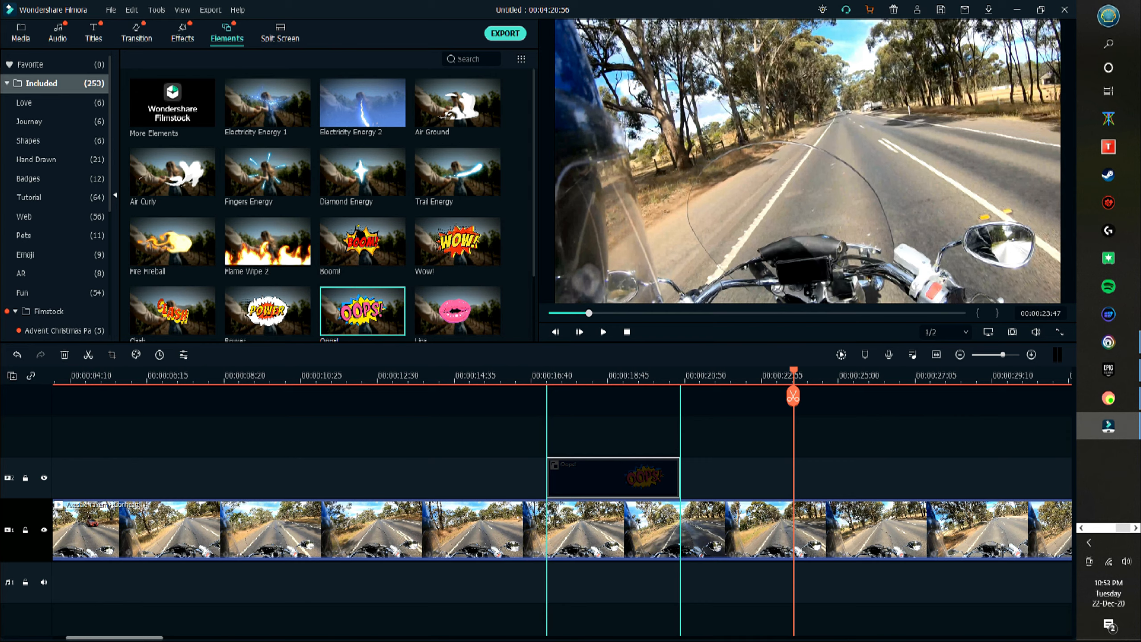
{"action": "left_click_drag", "start_coordinate": [613, 477], "coordinate": [613, 529]}
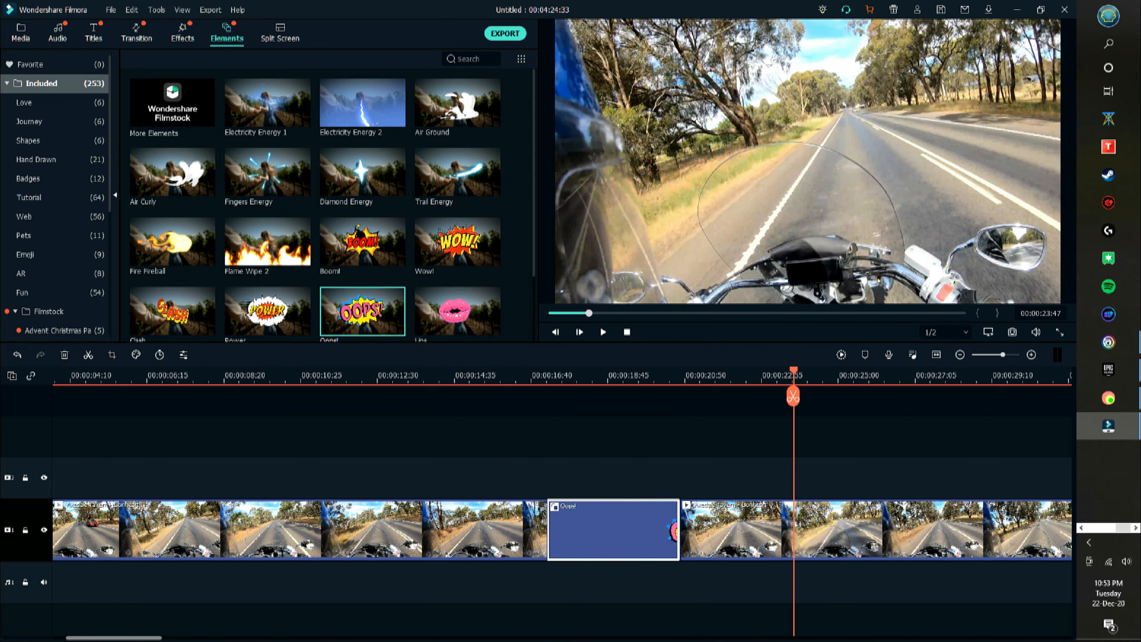
{"action": "left_click", "coordinate": [534, 374]}
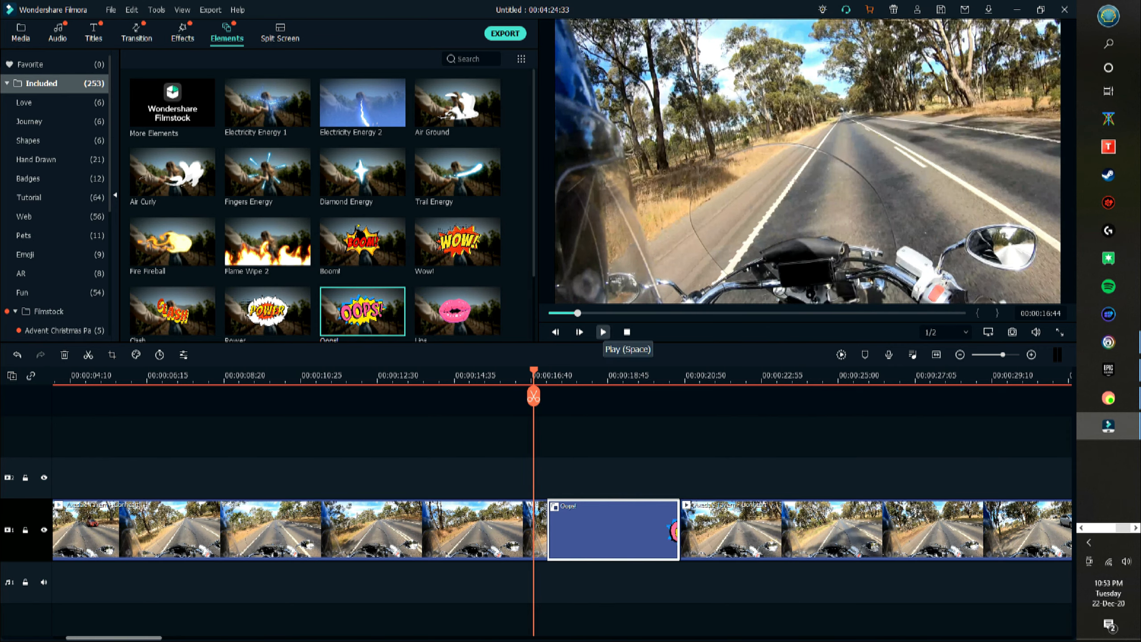
{"action": "left_click", "coordinate": [603, 331]}
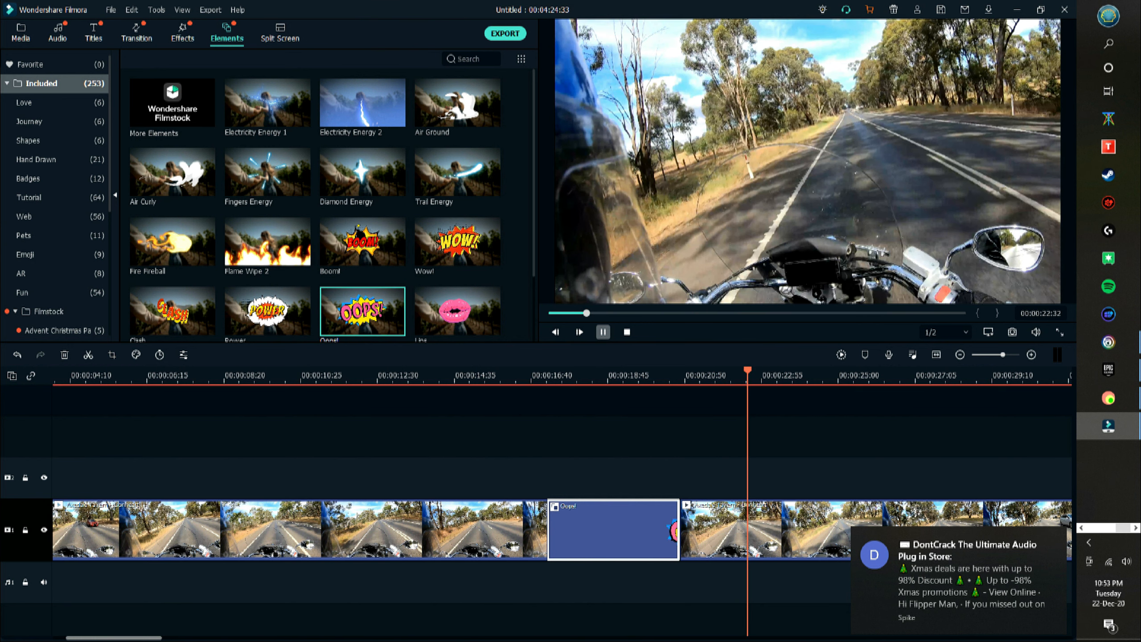
{"action": "key", "text": "space"}
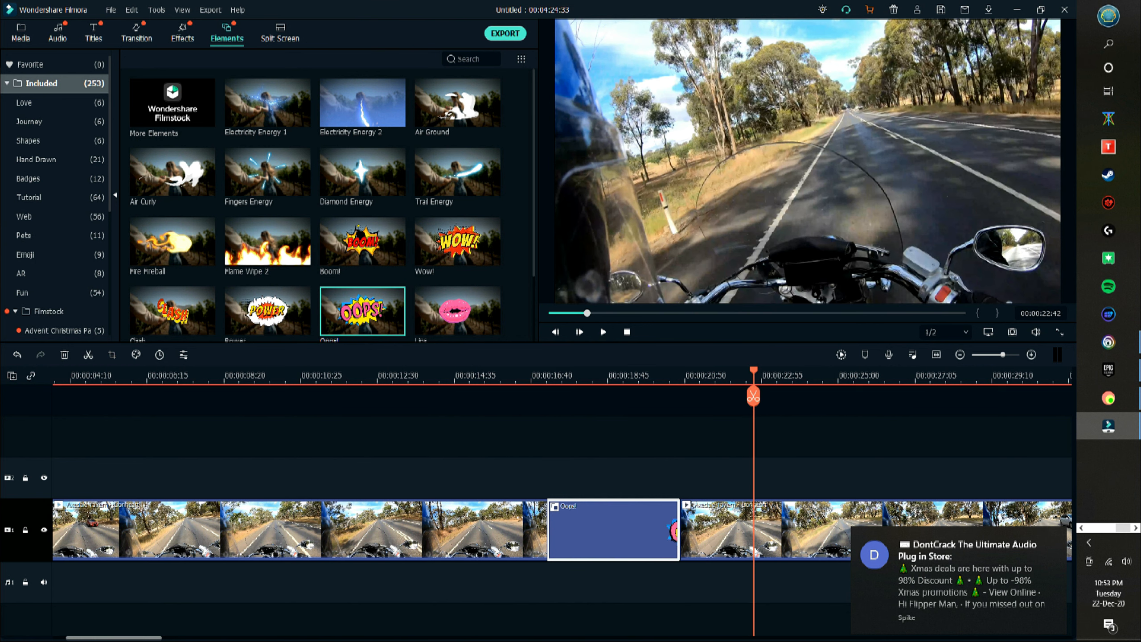
Move the Oops! element back to the overlay track, and undo both of its track moves
{"action": "left_click_drag", "start_coordinate": [614, 530], "coordinate": [614, 478]}
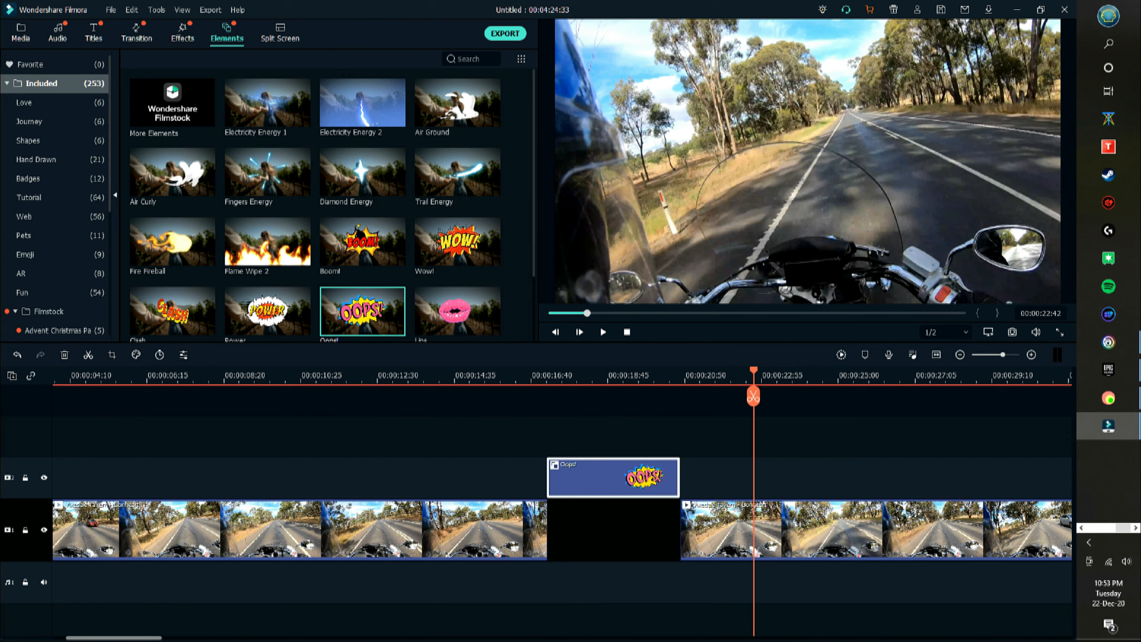
{"action": "left_click", "coordinate": [132, 9]}
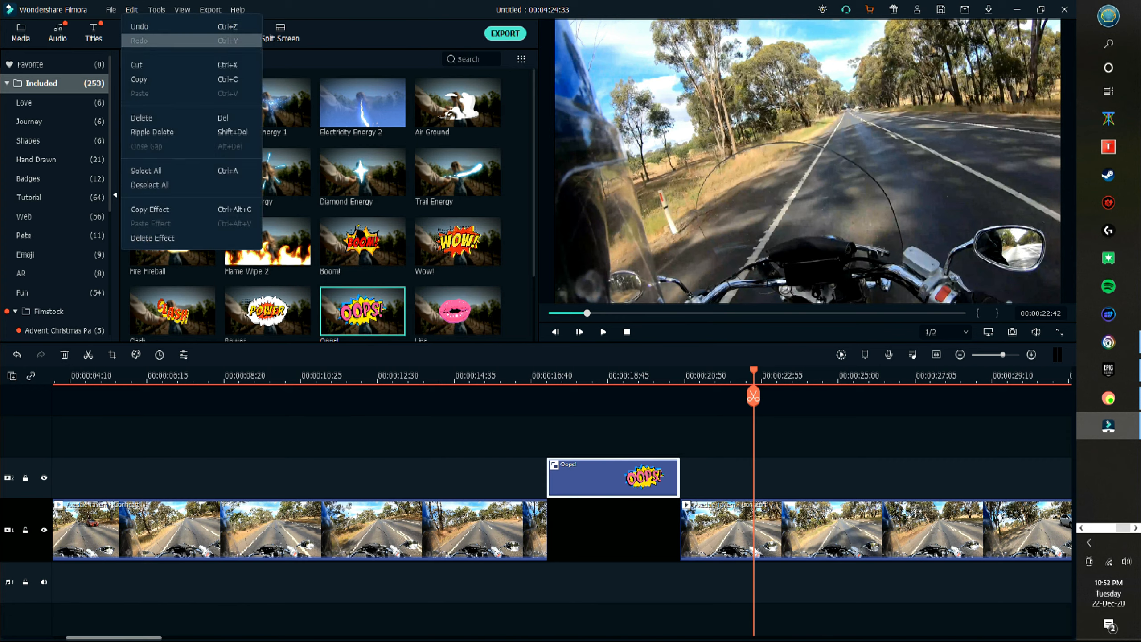
{"action": "left_click", "coordinate": [149, 25]}
{"action": "left_click", "coordinate": [131, 10]}
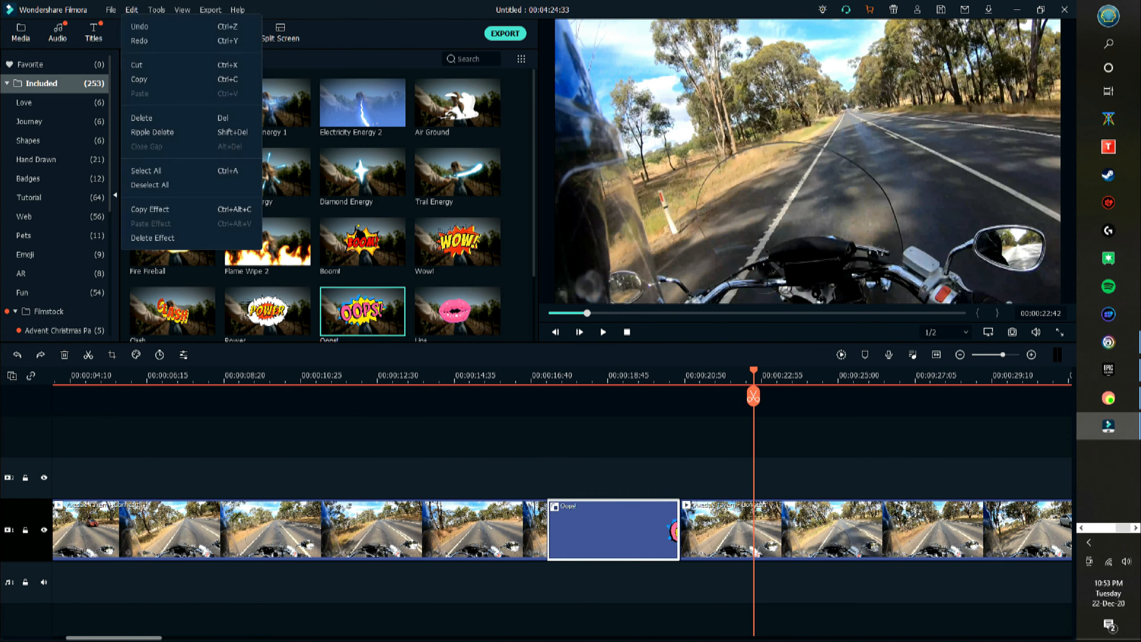
{"action": "left_click", "coordinate": [148, 25]}
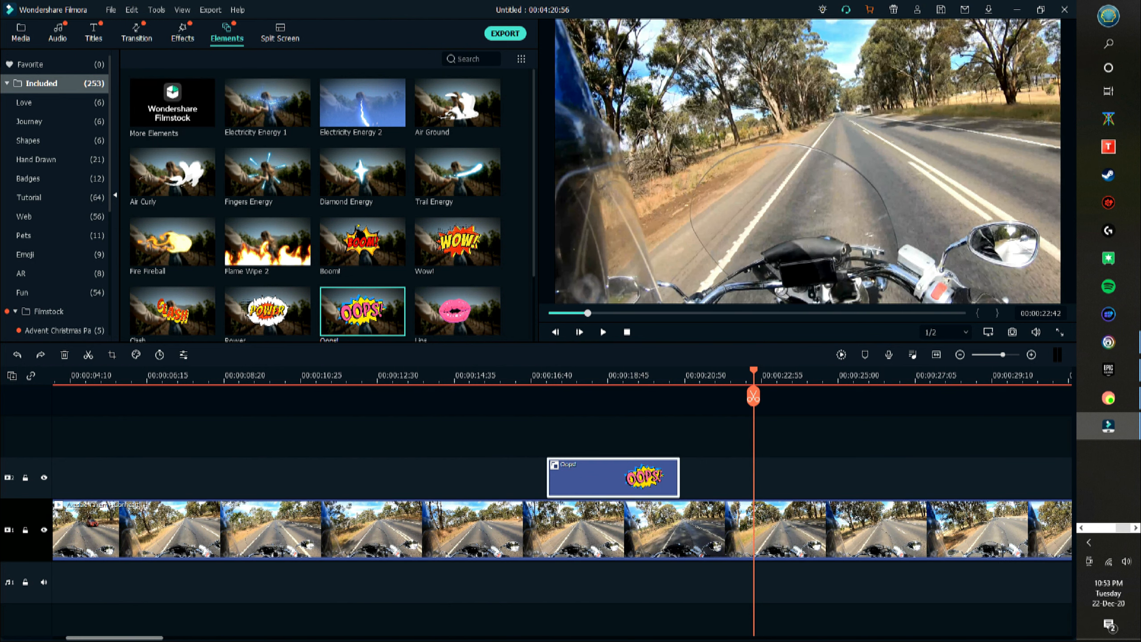
Play the section under the Oops! element twice from just before it to check the overlay on the footage
{"action": "left_click", "coordinate": [537, 375]}
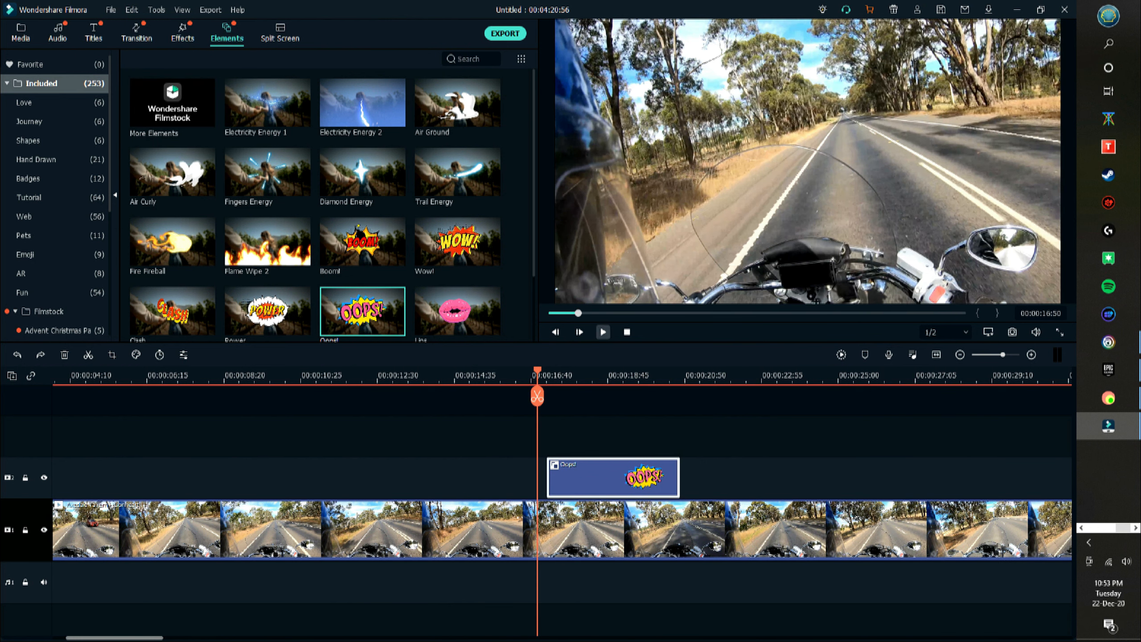
{"action": "left_click", "coordinate": [603, 332]}
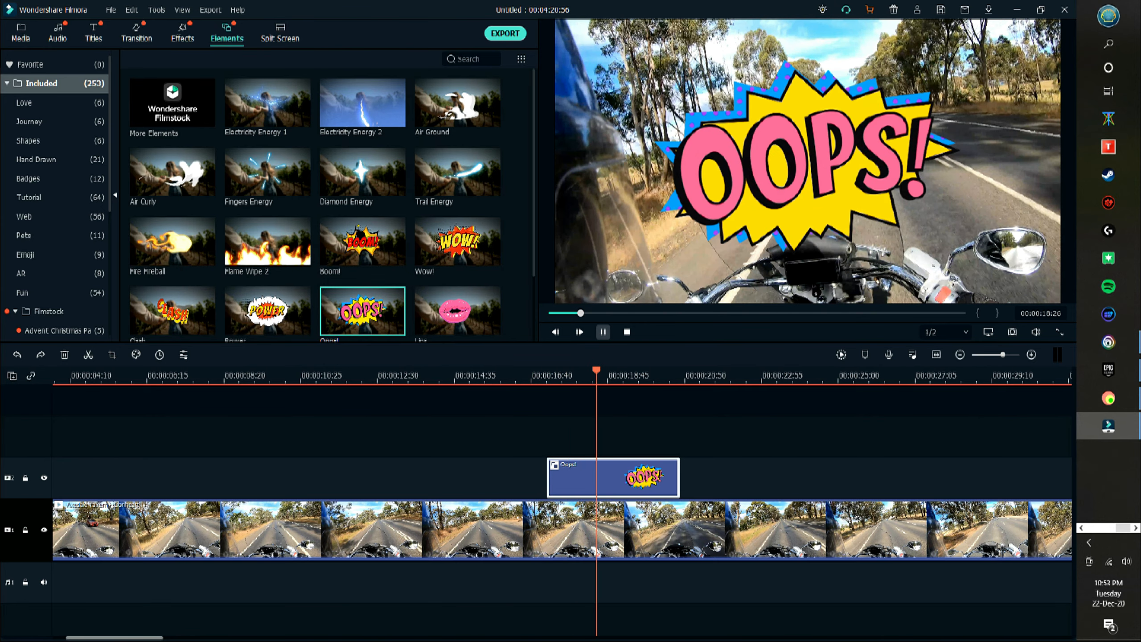
{"action": "key", "text": "space"}
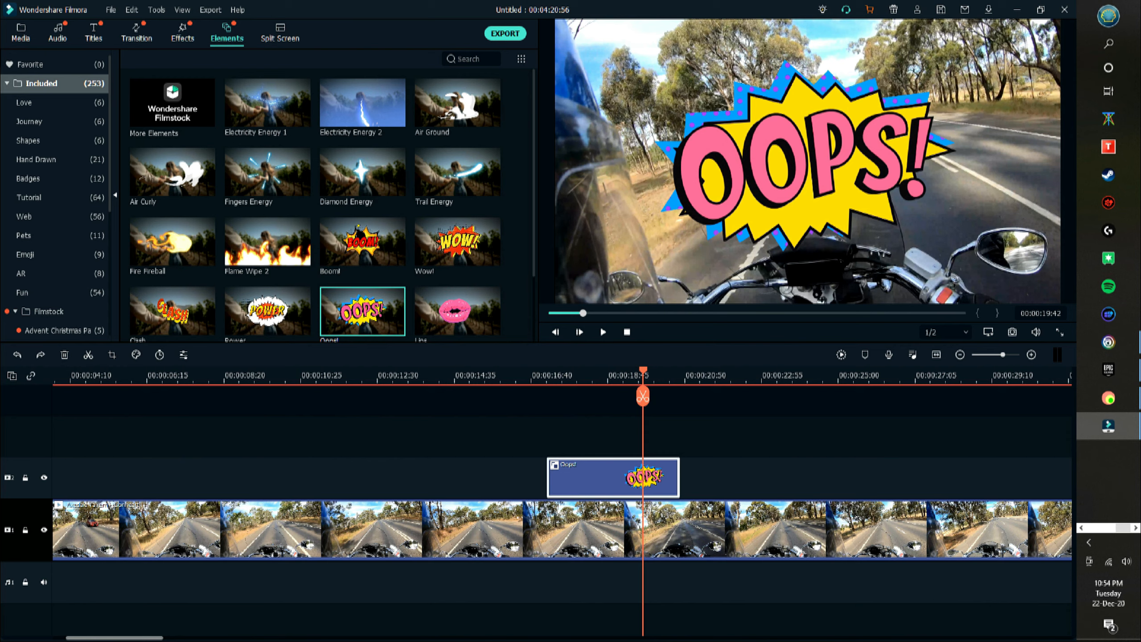
{"action": "left_click", "coordinate": [536, 376]}
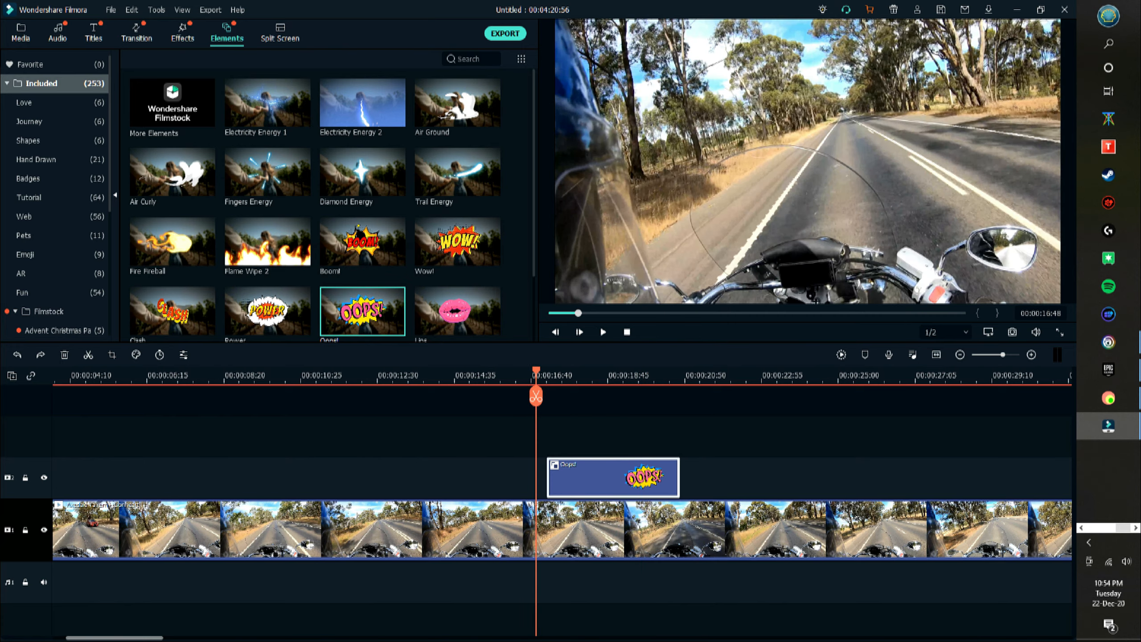
{"action": "key", "text": "space"}
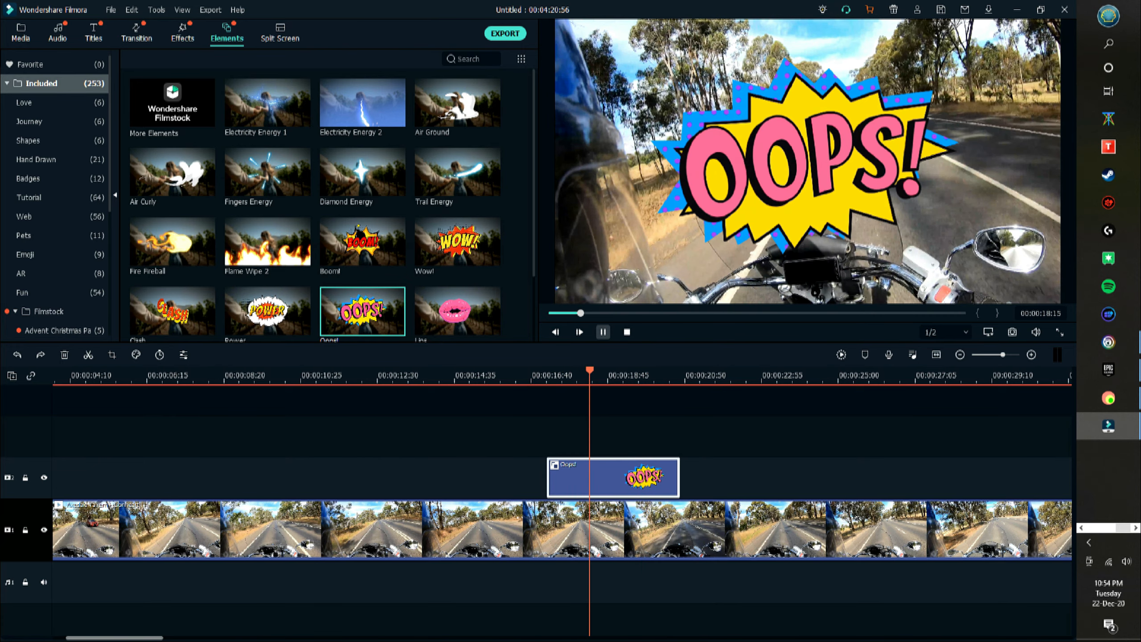
{"action": "key", "text": "space"}
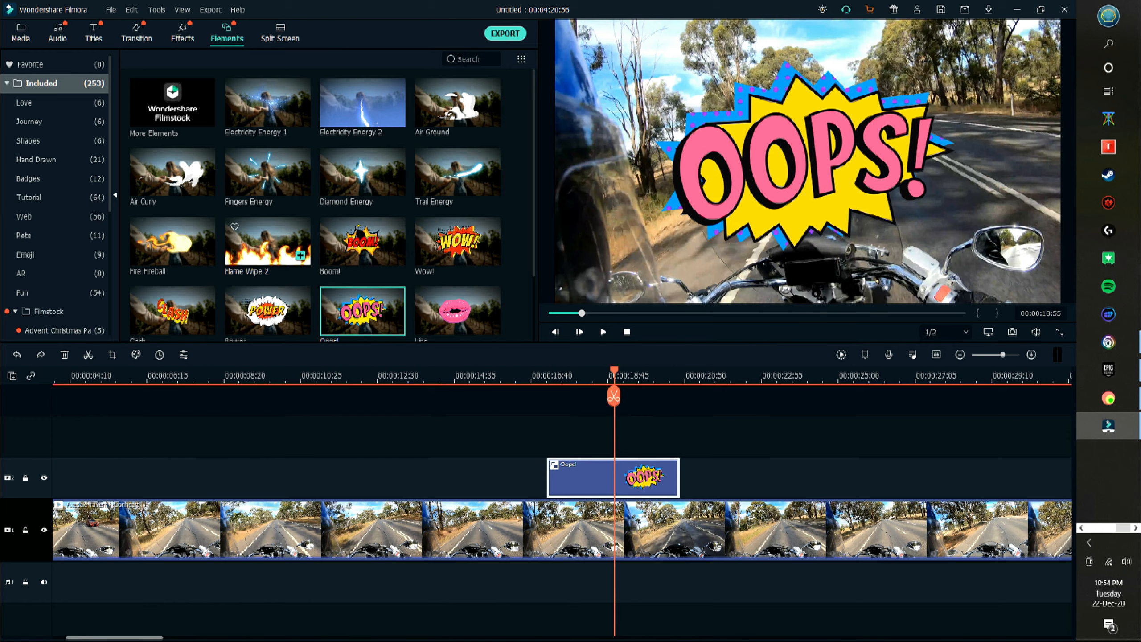
Add the Diamond Energy element to the overlay track after Oops! at about 22 seconds and play through it
{"action": "left_click_drag", "start_coordinate": [362, 172], "coordinate": [748, 478]}
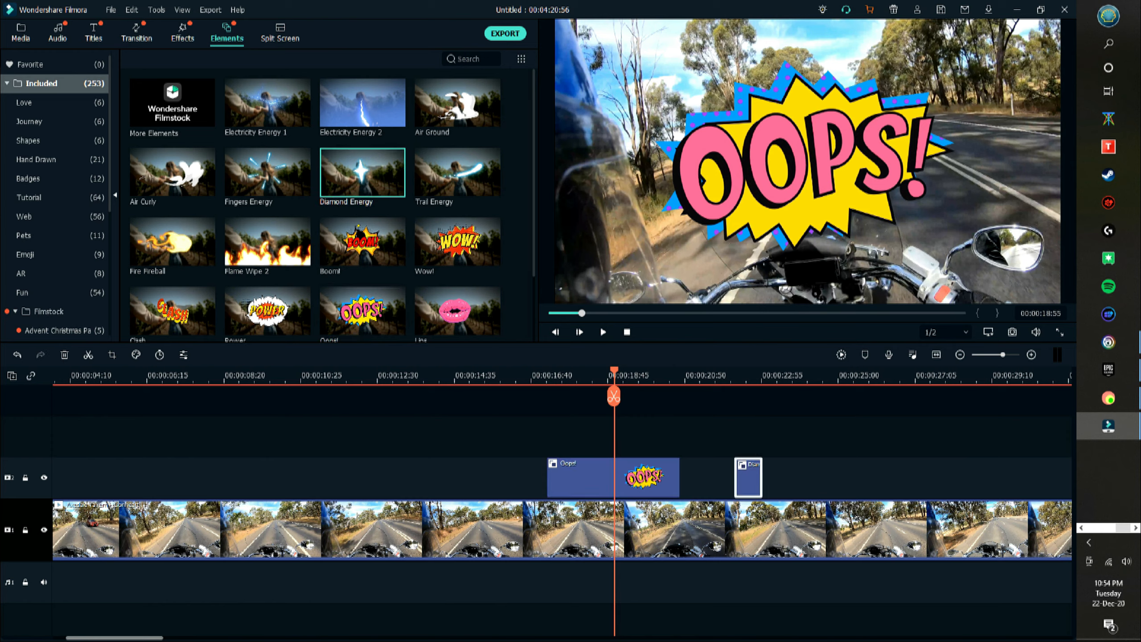
{"action": "left_click", "coordinate": [724, 376]}
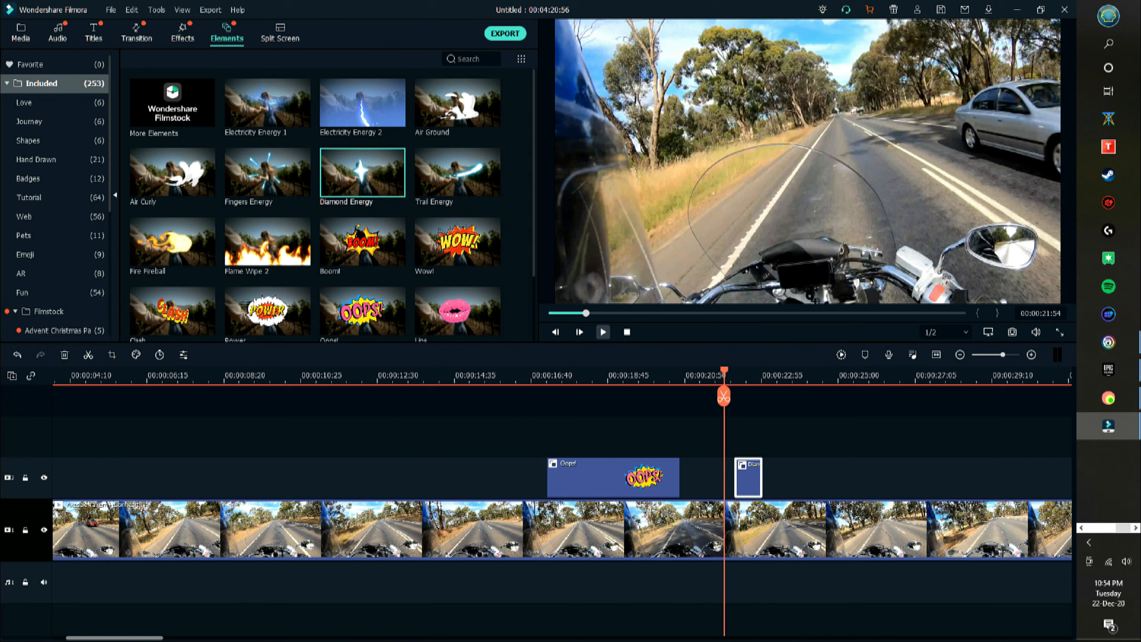
{"action": "left_click", "coordinate": [603, 331]}
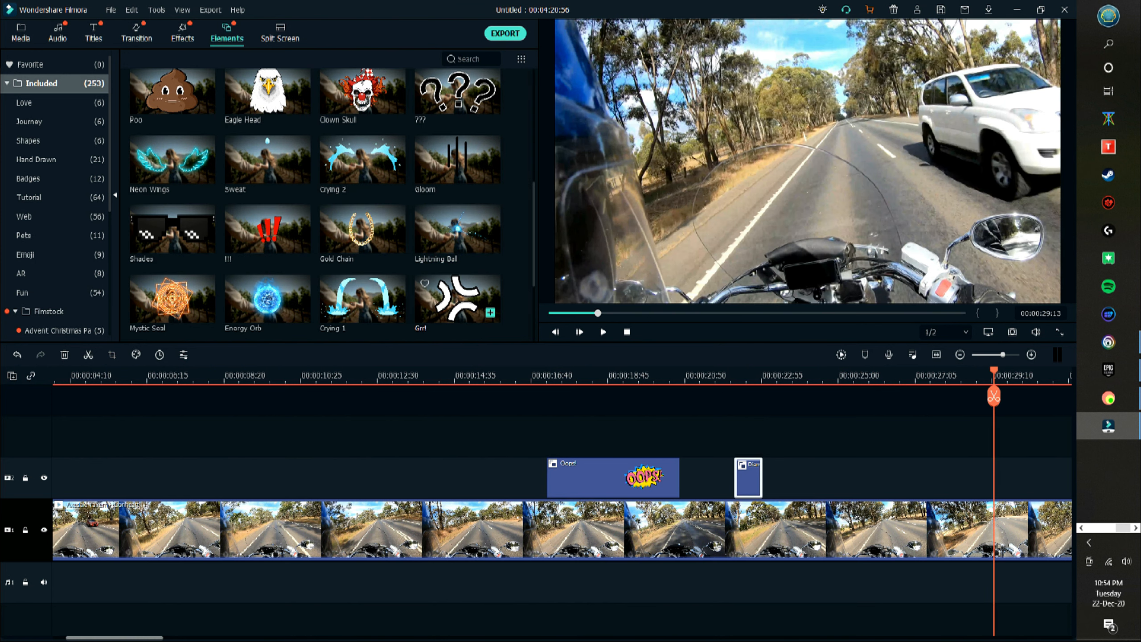
Add the Wings & Halo element to the overlay track after Diamond Energy and play through it
{"action": "scroll", "coordinate": [424, 283], "scroll_direction": "down", "scroll_amount": 2}
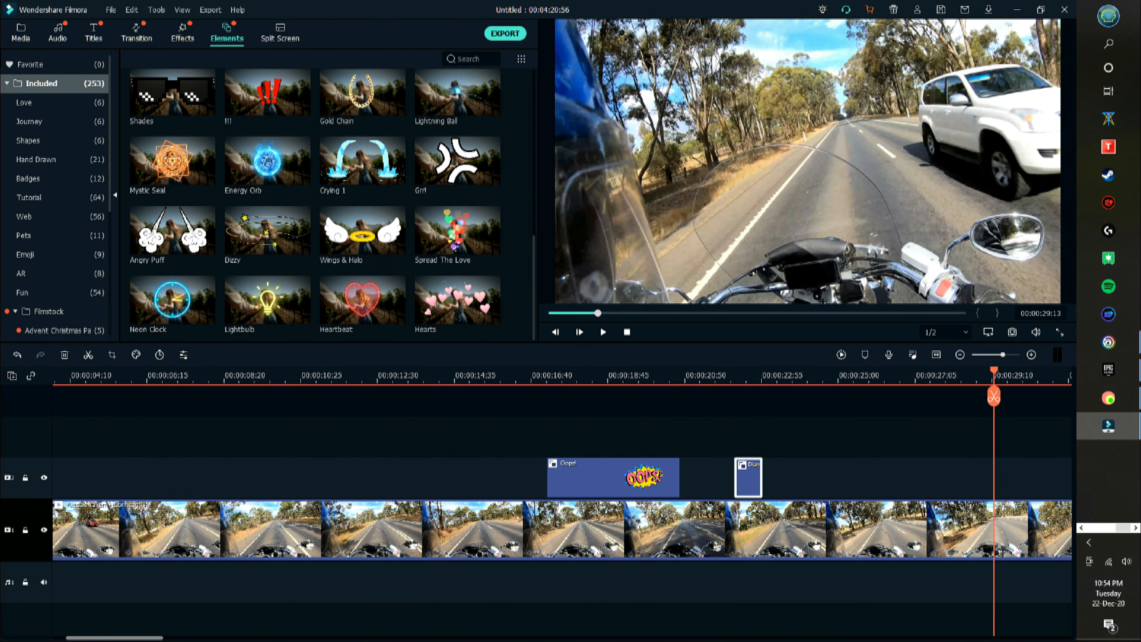
{"action": "left_click_drag", "start_coordinate": [362, 230], "coordinate": [823, 477]}
{"action": "left_click", "coordinate": [807, 375]}
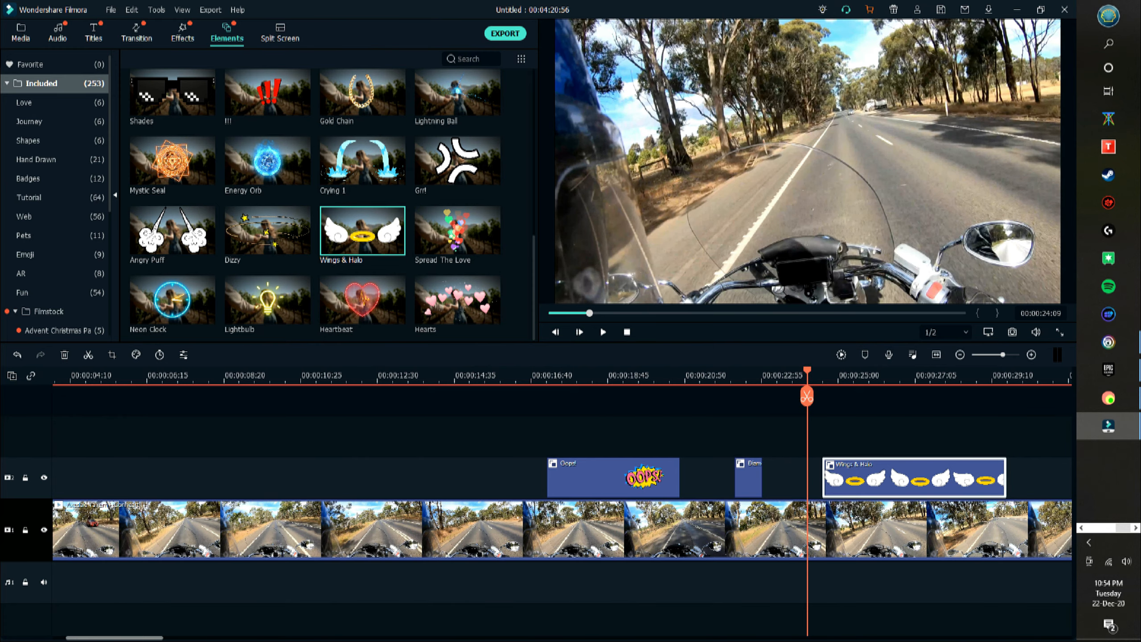
{"action": "left_click", "coordinate": [603, 331]}
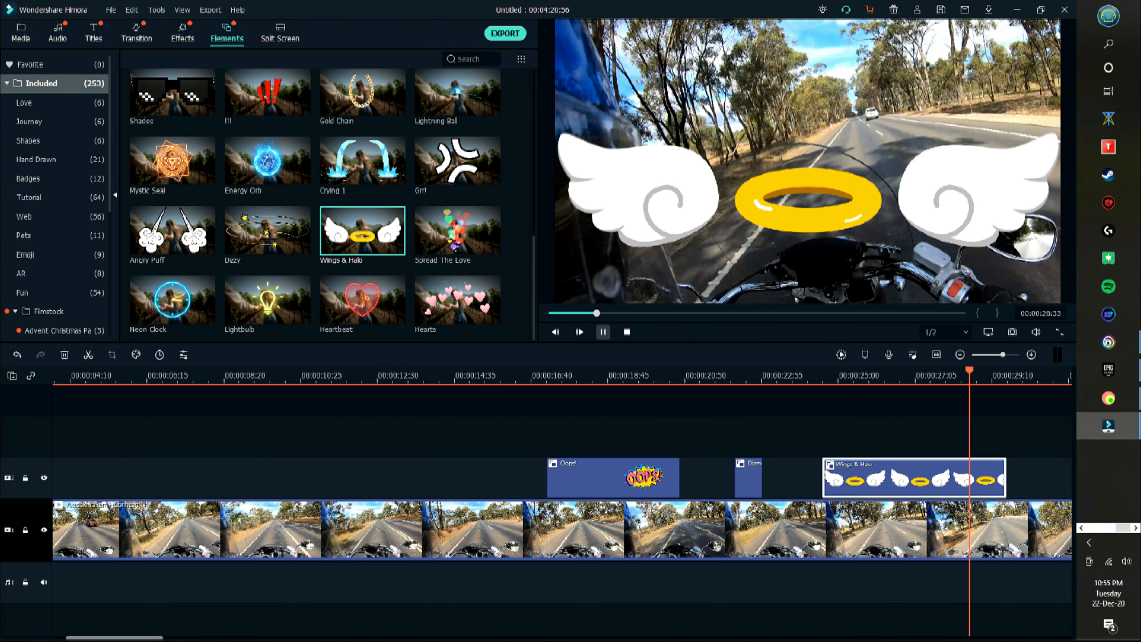
{"action": "left_click", "coordinate": [603, 332]}
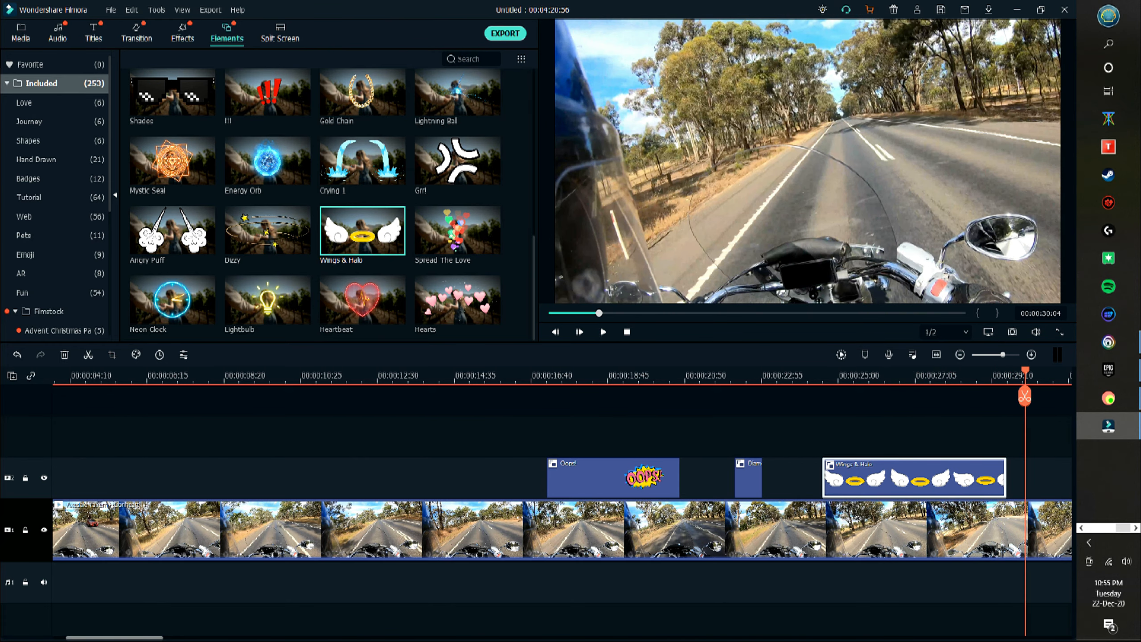
Trim the end of the Wings & Halo element to about 2.9 seconds long and play the result
{"action": "left_click_drag", "start_coordinate": [1005, 476], "coordinate": [942, 476]}
{"action": "left_click_drag", "start_coordinate": [932, 477], "coordinate": [928, 477]}
{"action": "left_click", "coordinate": [816, 375]}
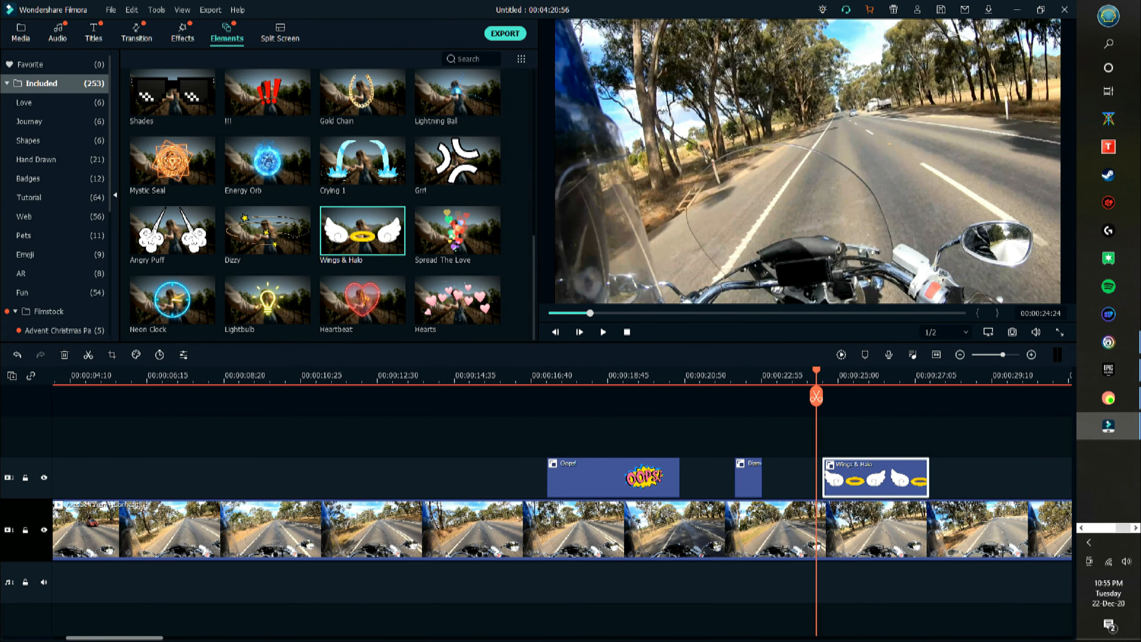
{"action": "key", "text": "space"}
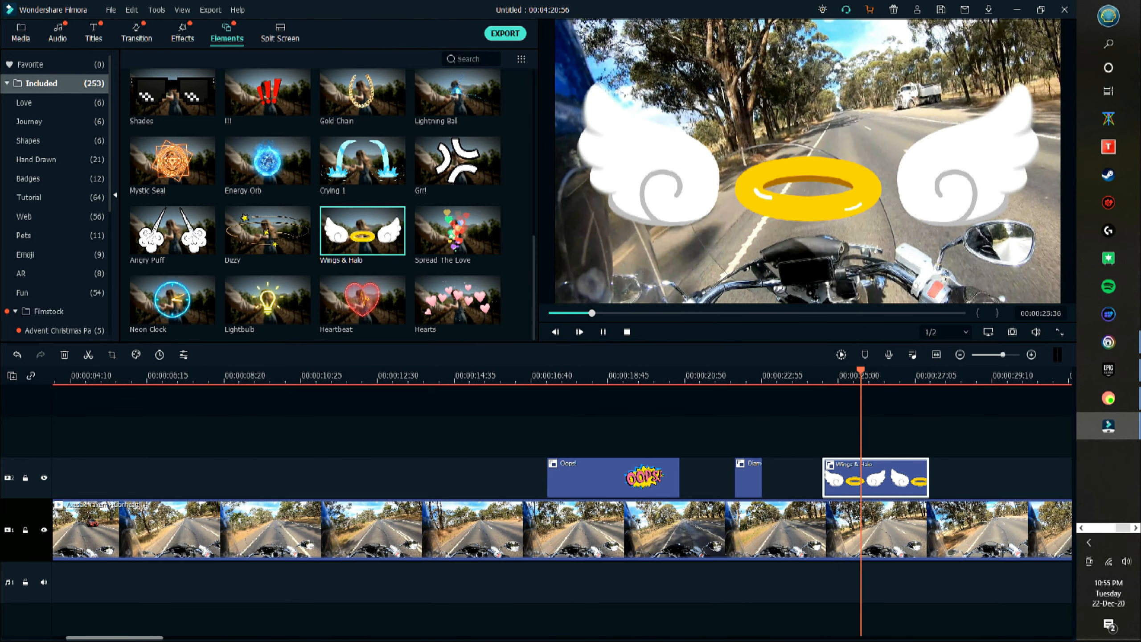
{"action": "key", "text": "space"}
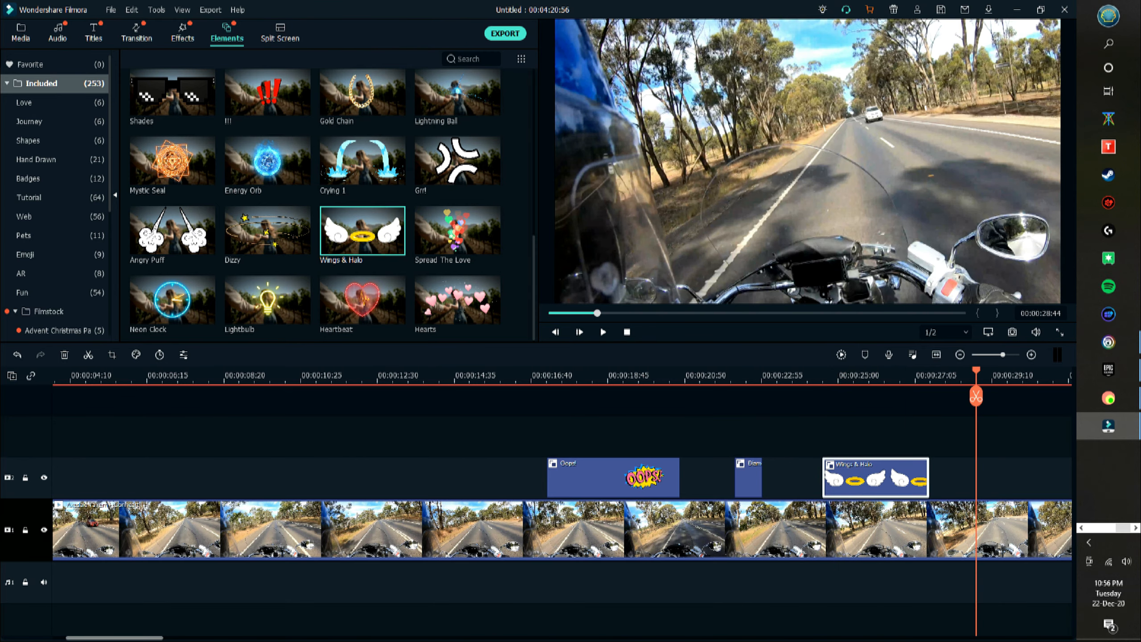
Flip the Wings & Halo element on the overlay track vertically and rotate it to 190.32 degrees
{"action": "double_click", "coordinate": [875, 478]}
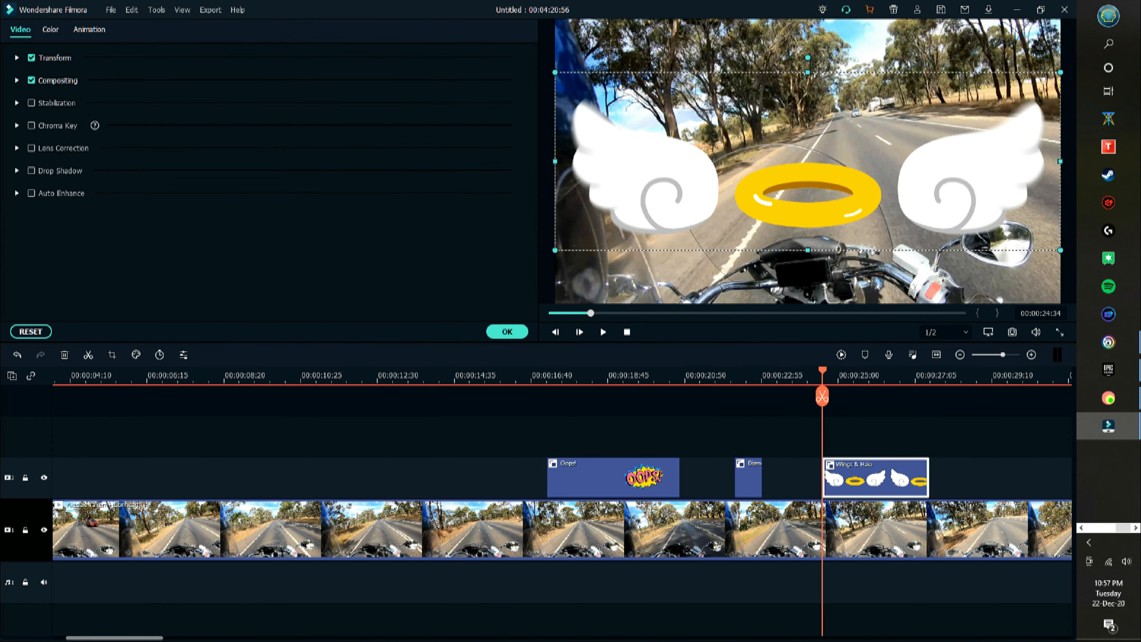
{"action": "left_click", "coordinate": [17, 58]}
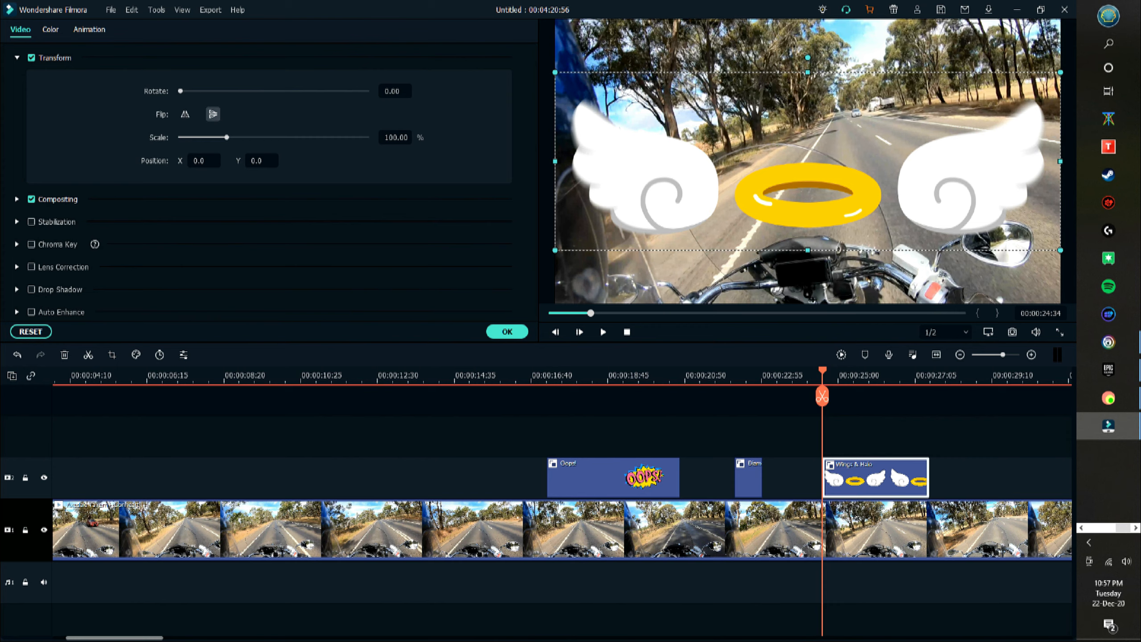
{"action": "left_click", "coordinate": [213, 115]}
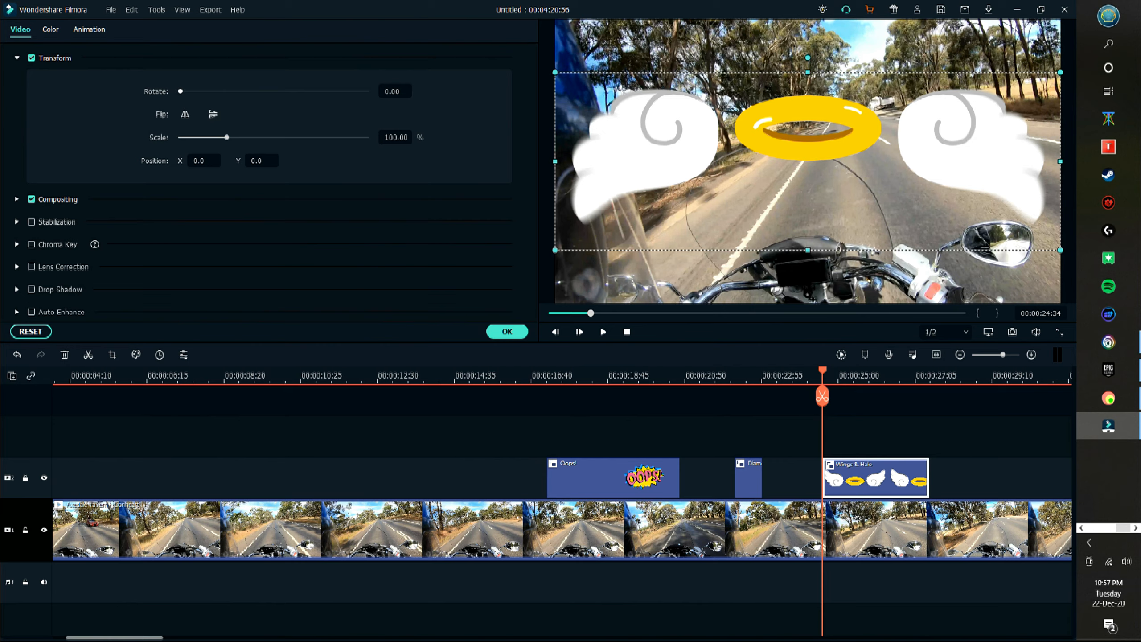
{"action": "left_click_drag", "start_coordinate": [180, 91], "coordinate": [278, 91]}
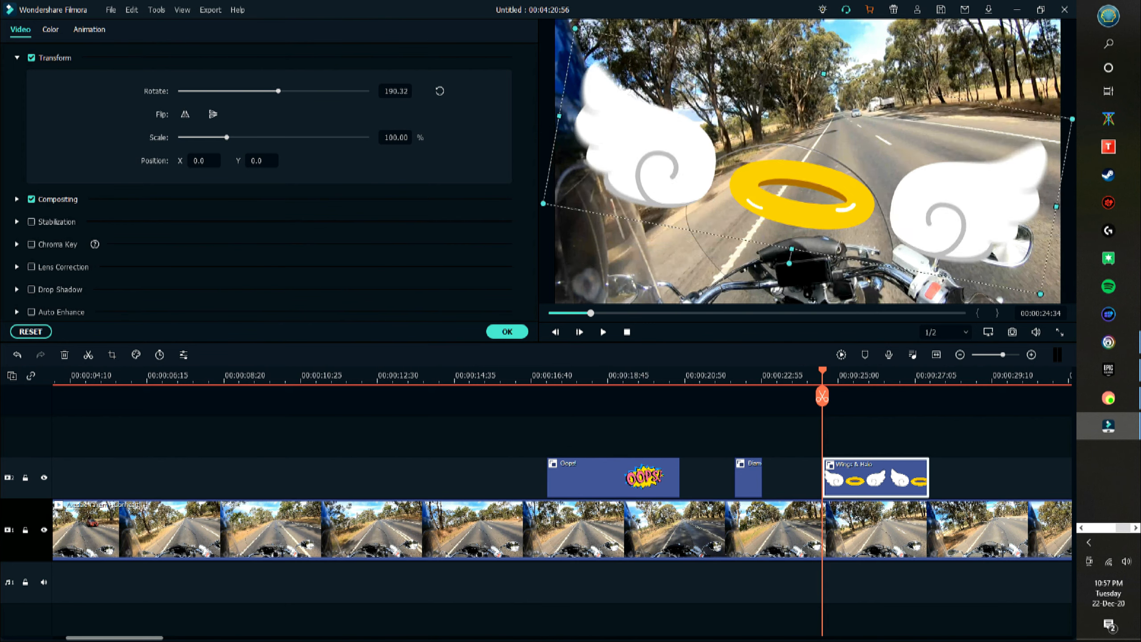
Scale the Wings & Halo element down to 53.50%, apply the settings and play through the element
{"action": "mouse_move", "coordinate": [227, 137]}
{"action": "left_mouse_down"}
{"action": "mouse_move", "coordinate": [246, 137]}
{"action": "mouse_move", "coordinate": [206, 137]}
{"action": "left_mouse_up"}
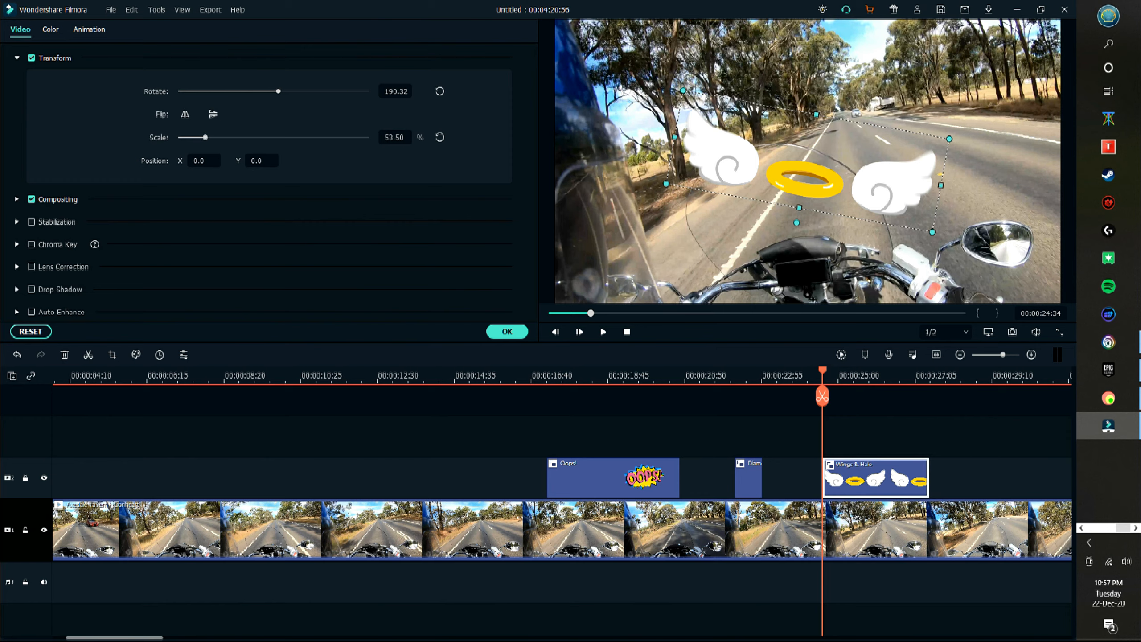
{"action": "left_click", "coordinate": [507, 332]}
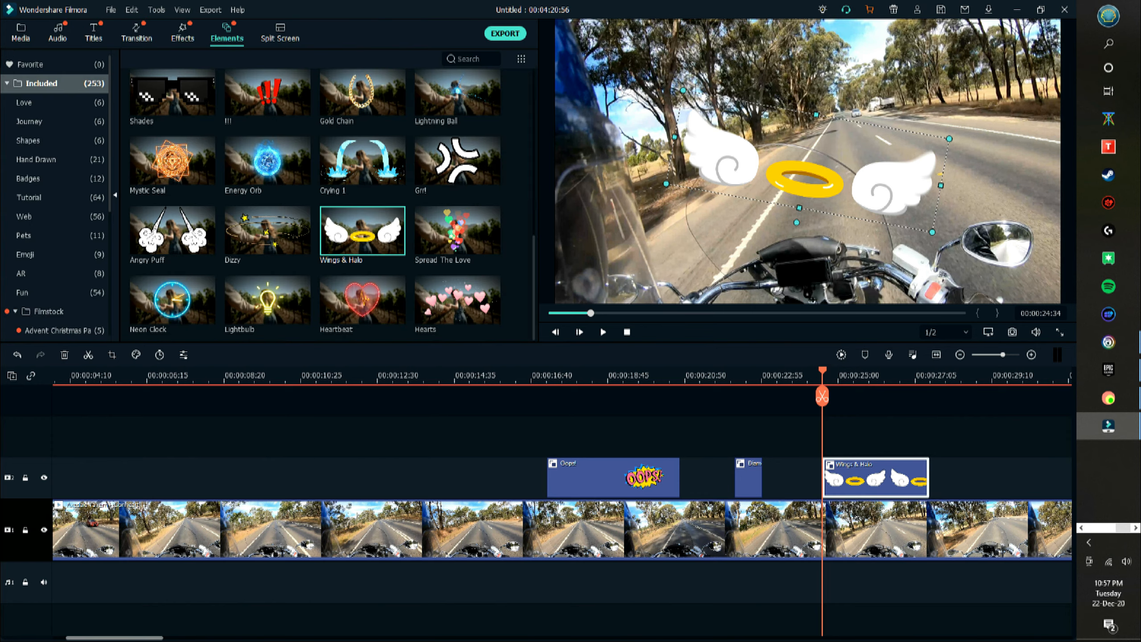
{"action": "key", "text": "space"}
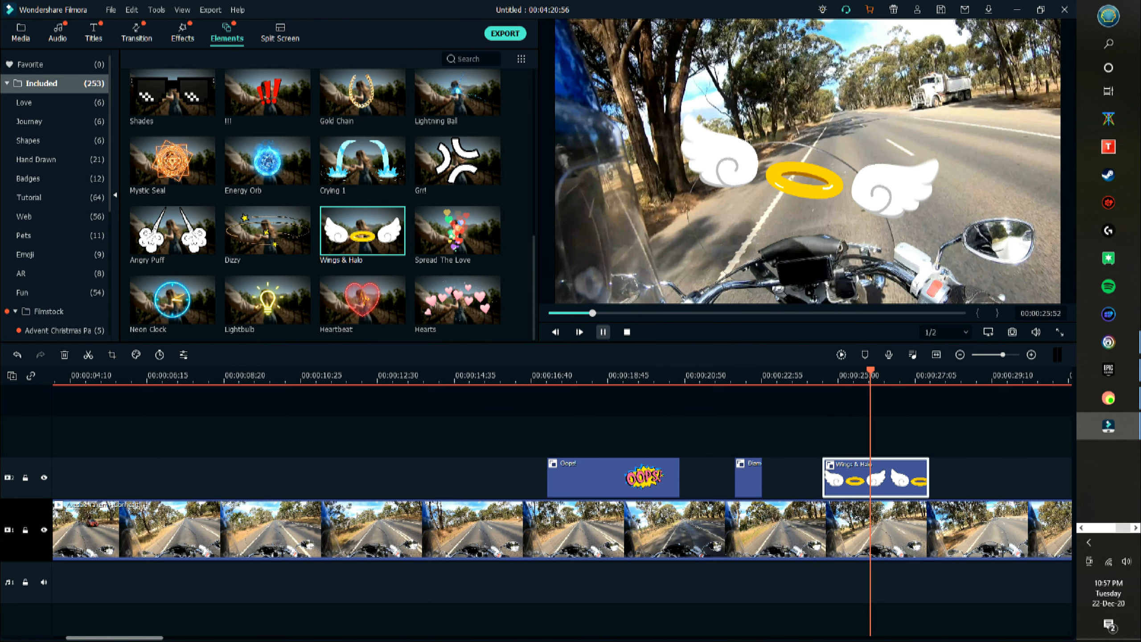
{"action": "key", "text": "space"}
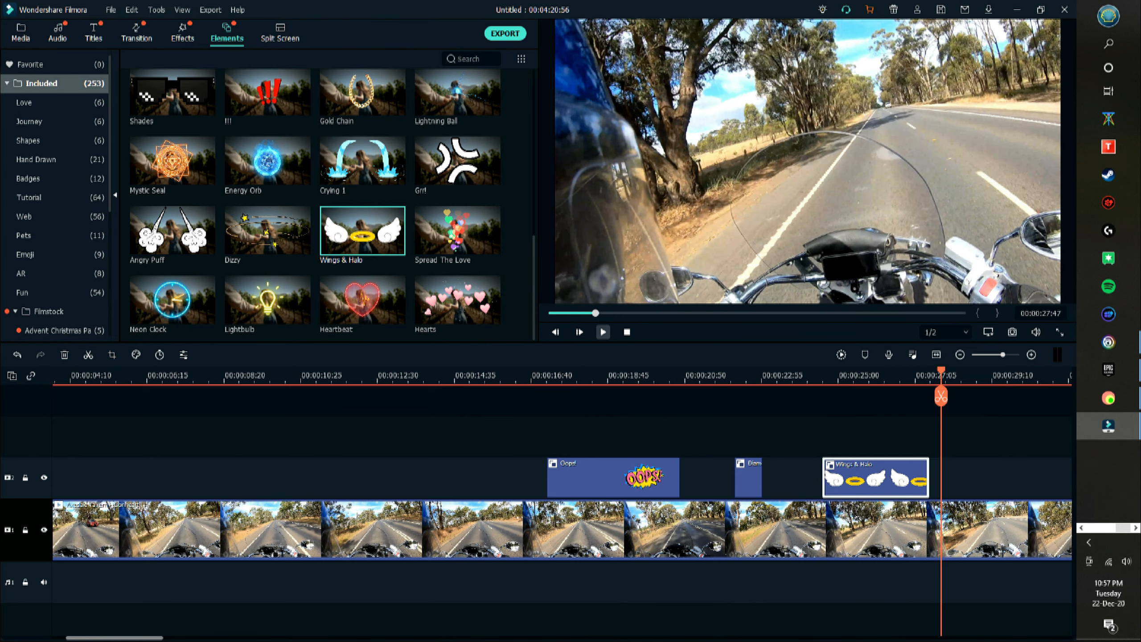